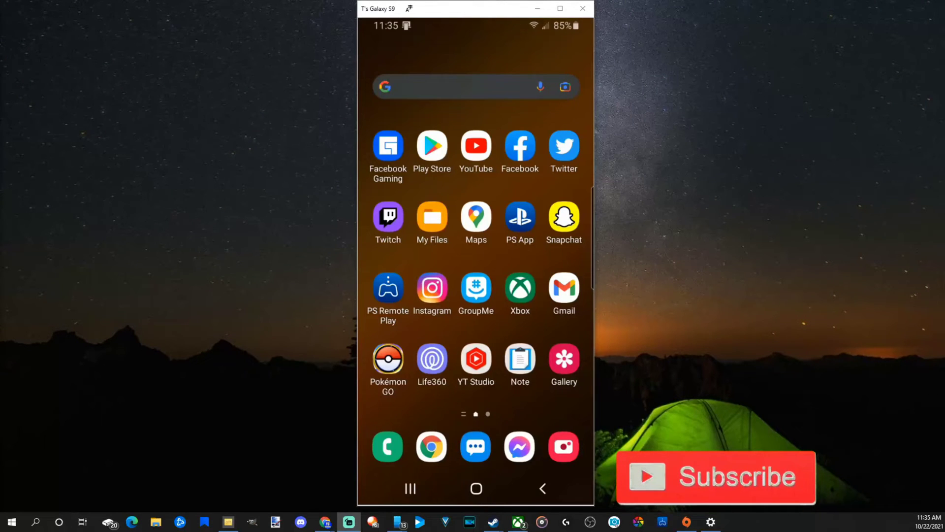
# Search the Play Store for "steam link" and open the Steam Link app's page
pyautogui.click(432, 146)
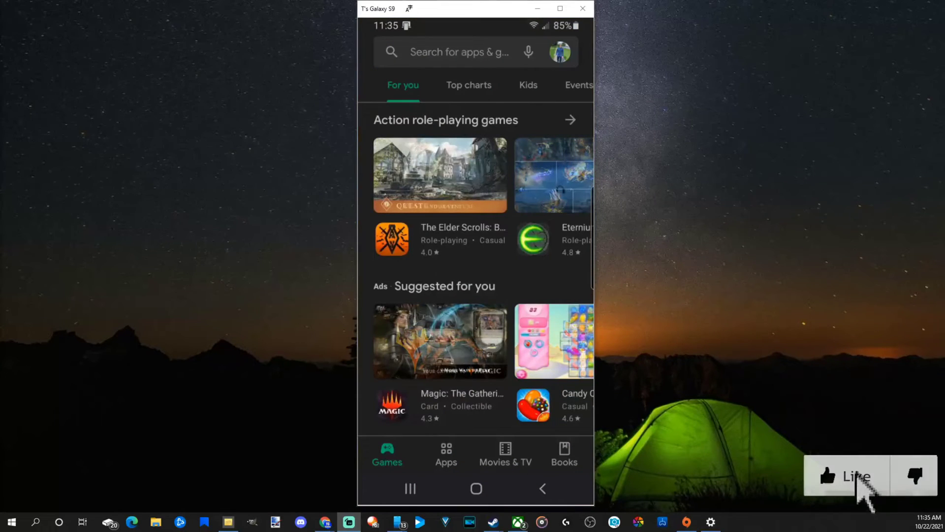
pyautogui.click(460, 52)
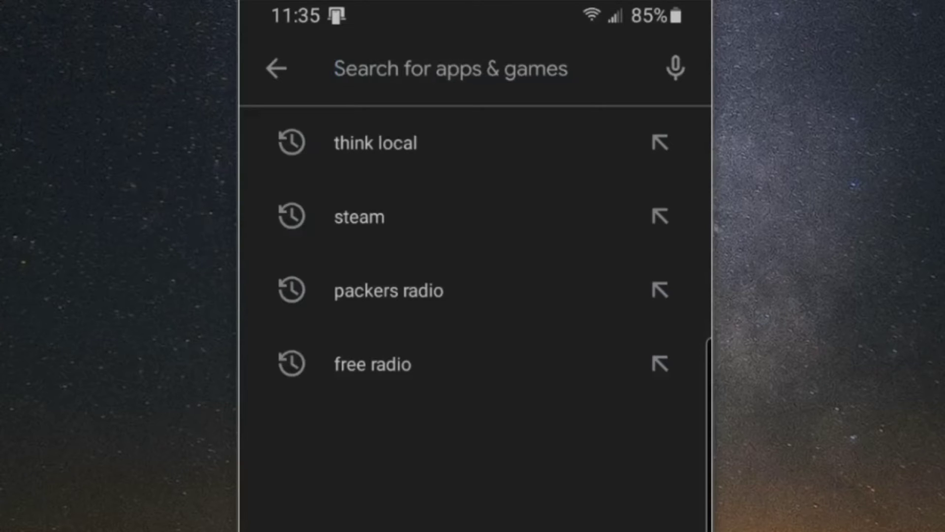
pyautogui.click(451, 68)
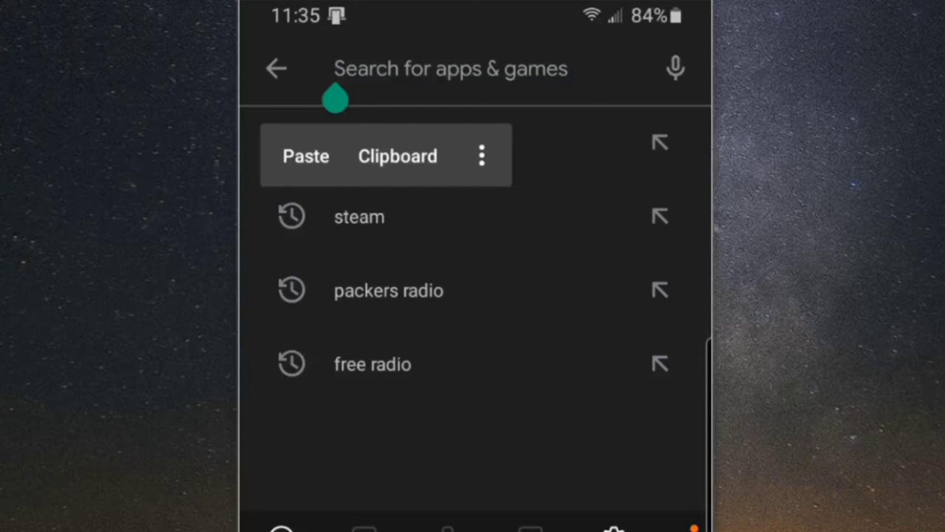
pyautogui.write('st')
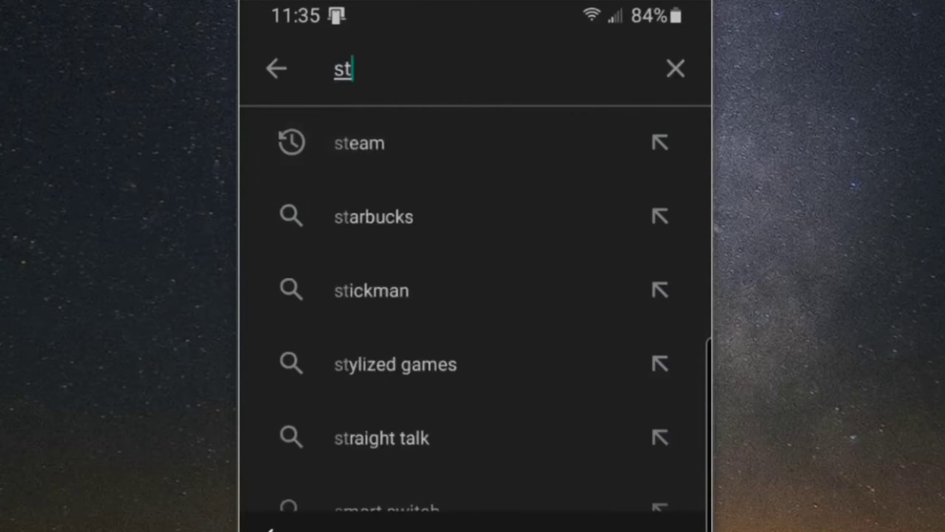
pyautogui.write('eam link')
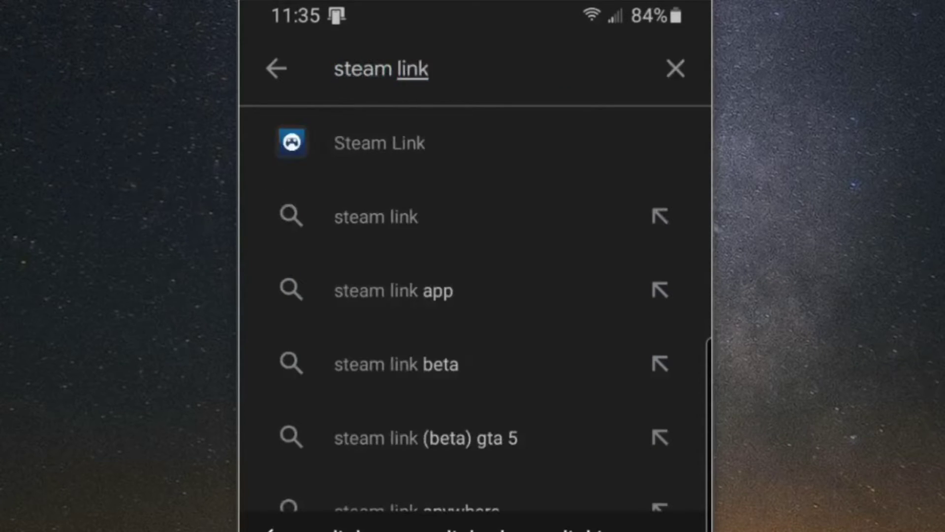
pyautogui.click(380, 143)
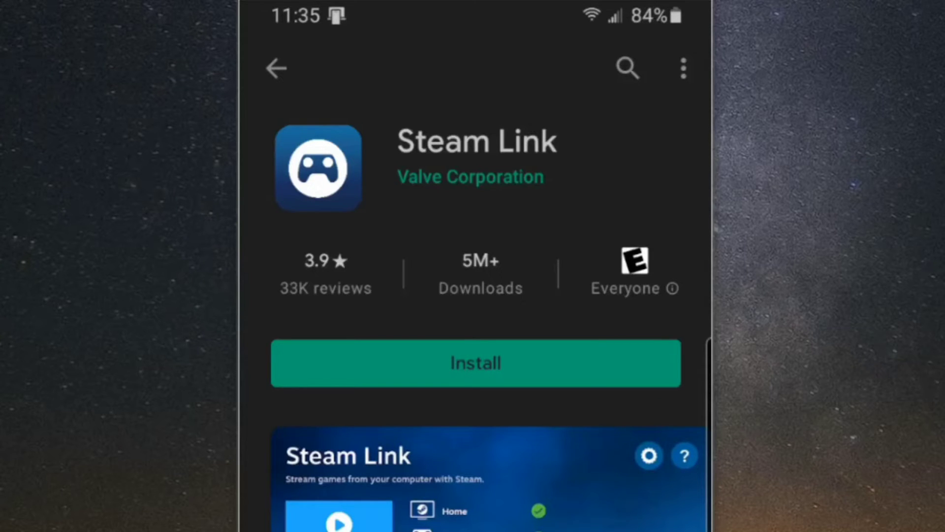
# Install Steam Link on the phone, launch it and get started with its setup
pyautogui.click(476, 363)
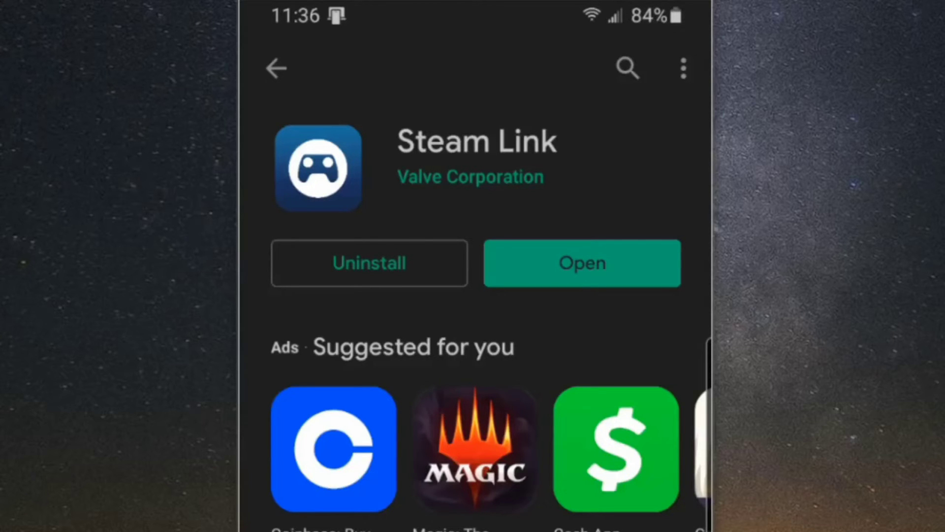
pyautogui.click(582, 263)
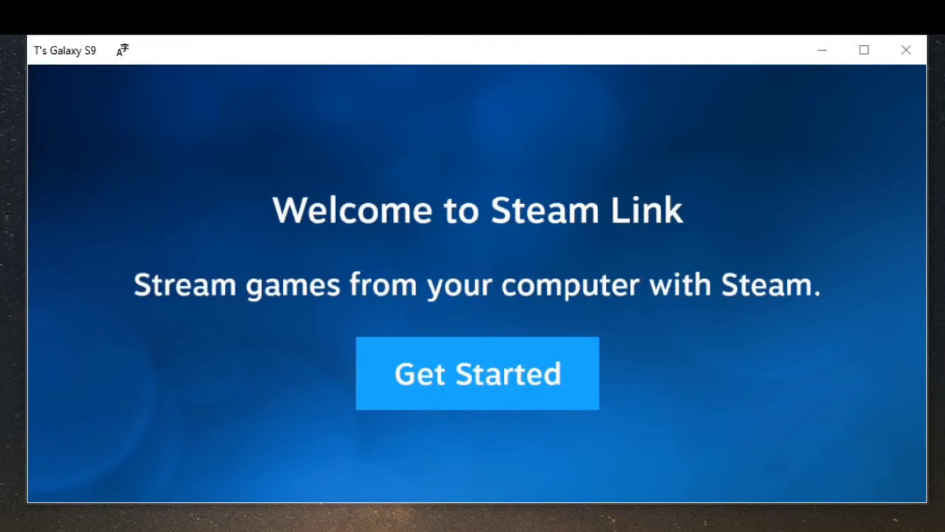
pyautogui.click(477, 373)
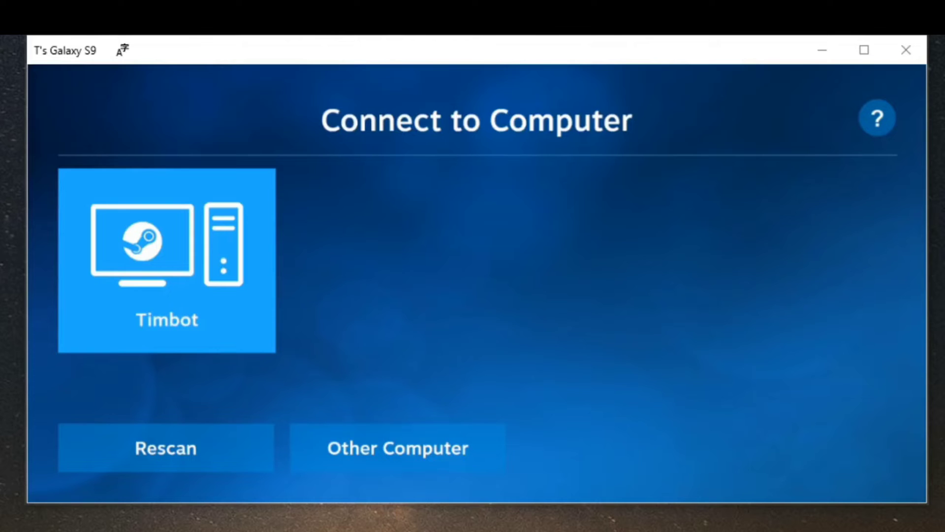
# Check which Wi-Fi network the phone is using in the phone's settings, and return to Steam Link
pyautogui.click(896, 87)
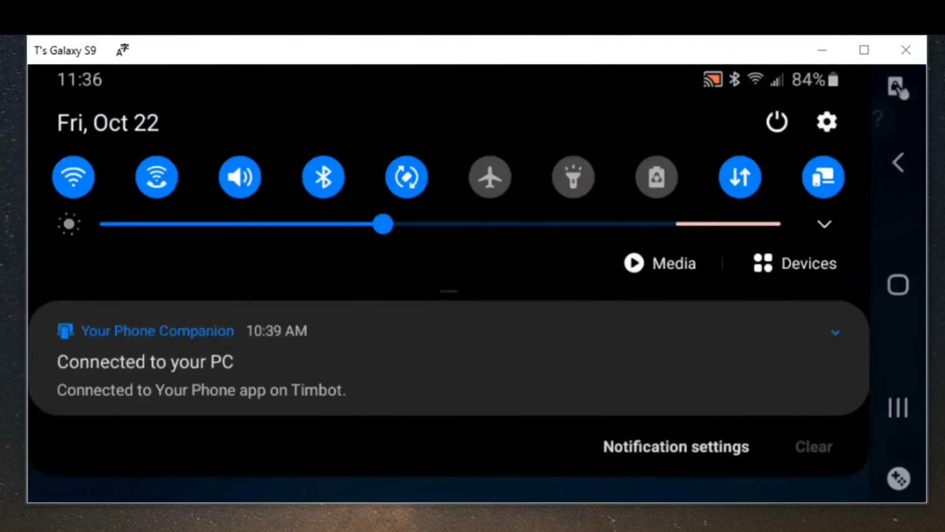
pyautogui.click(73, 177)
pyautogui.press('Return')
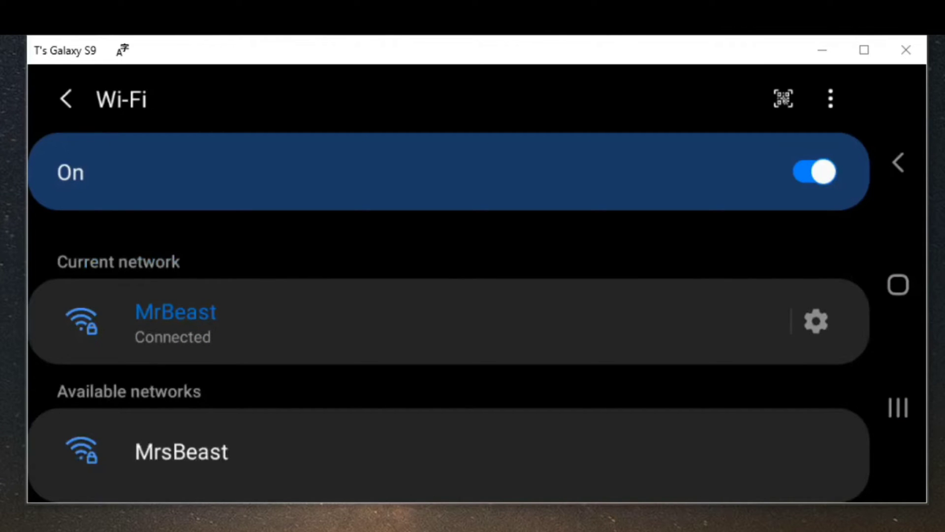
pyautogui.click(66, 98)
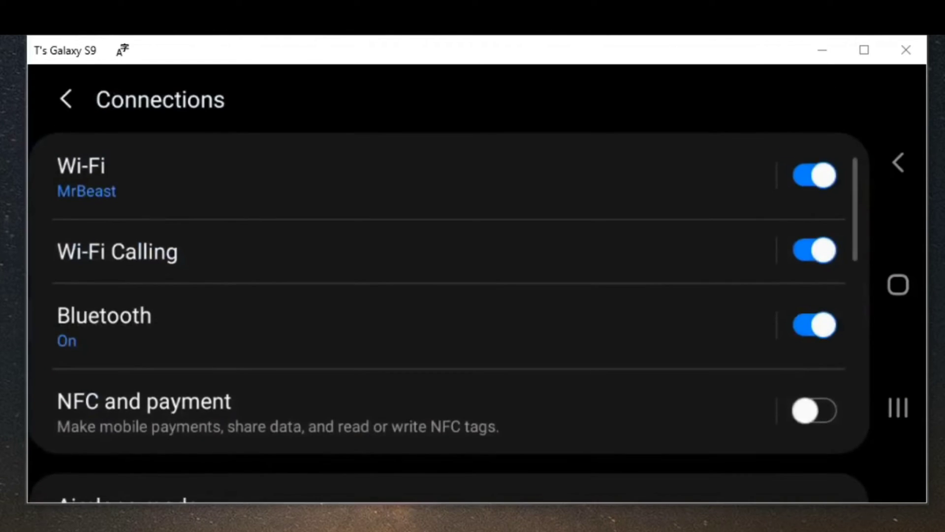
pyautogui.click(66, 97)
pyautogui.press('Escape')
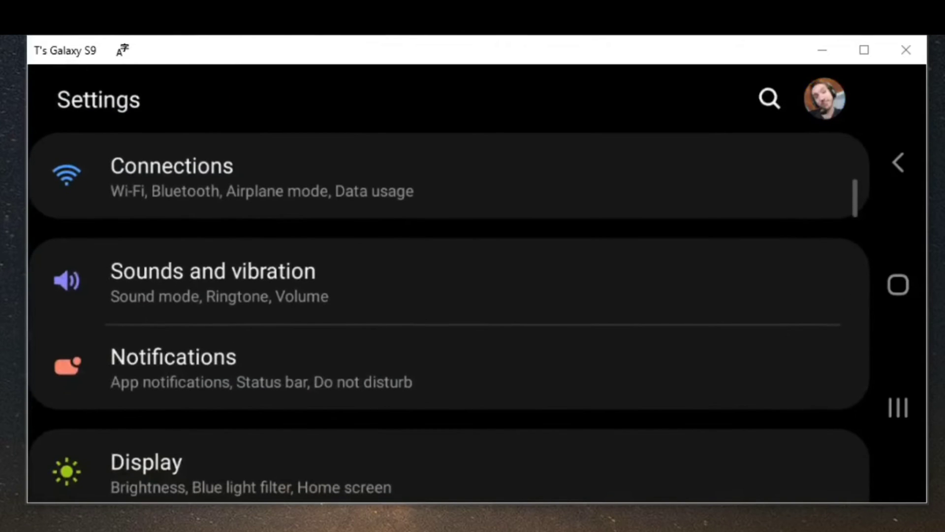
pyautogui.click(898, 407)
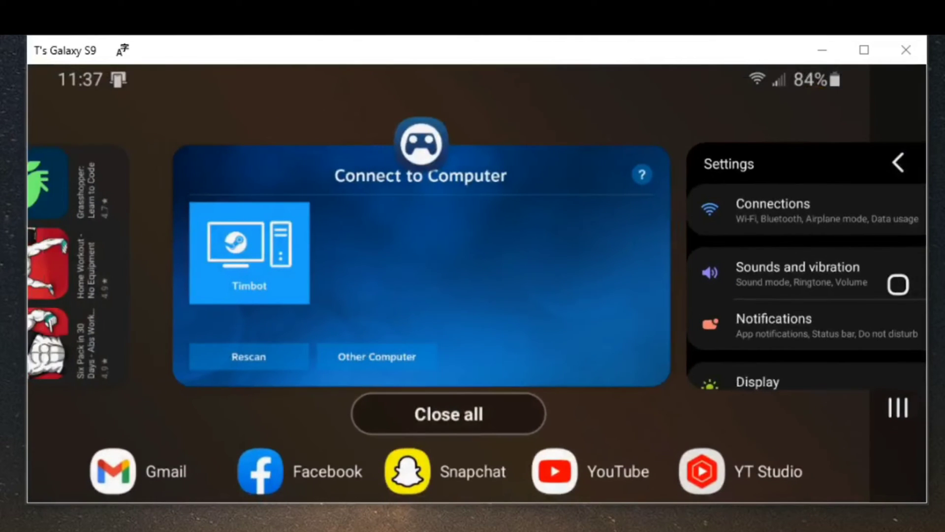
pyautogui.click(422, 266)
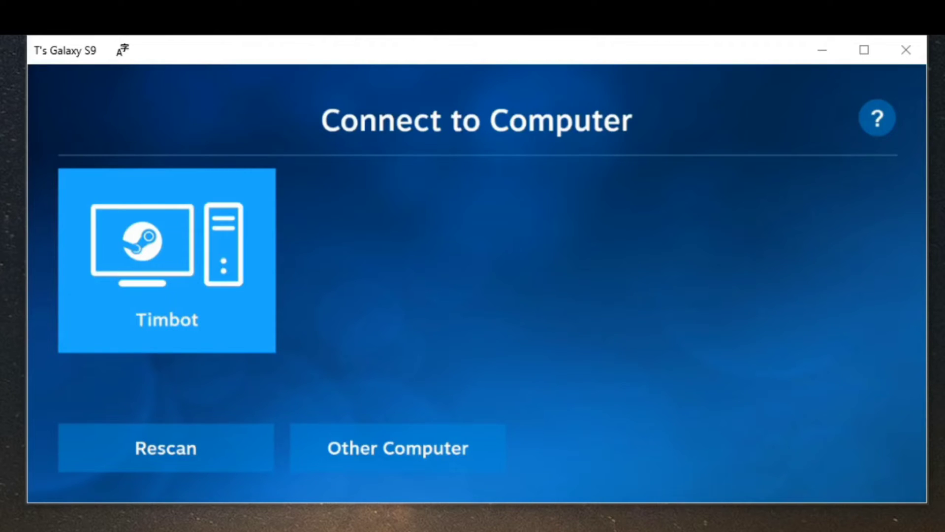
# Pair Steam Link with the Timbot computer by entering the authorization code in Steam, and accept the completed network test
pyautogui.press('Return')
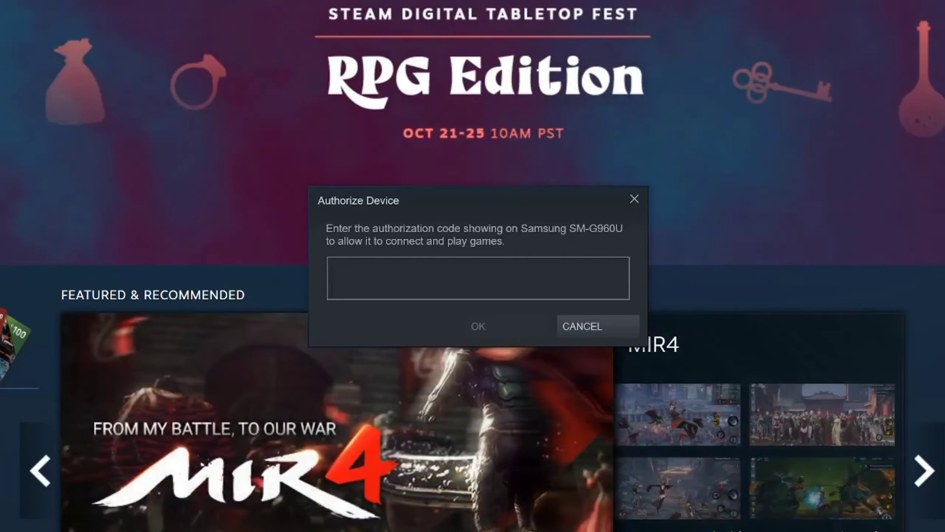
pyautogui.write('2955')
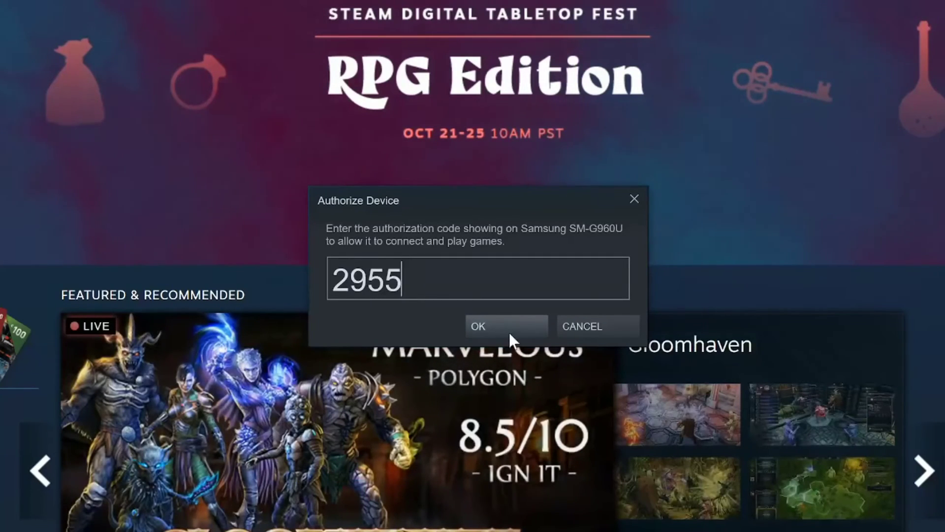
pyautogui.click(509, 331)
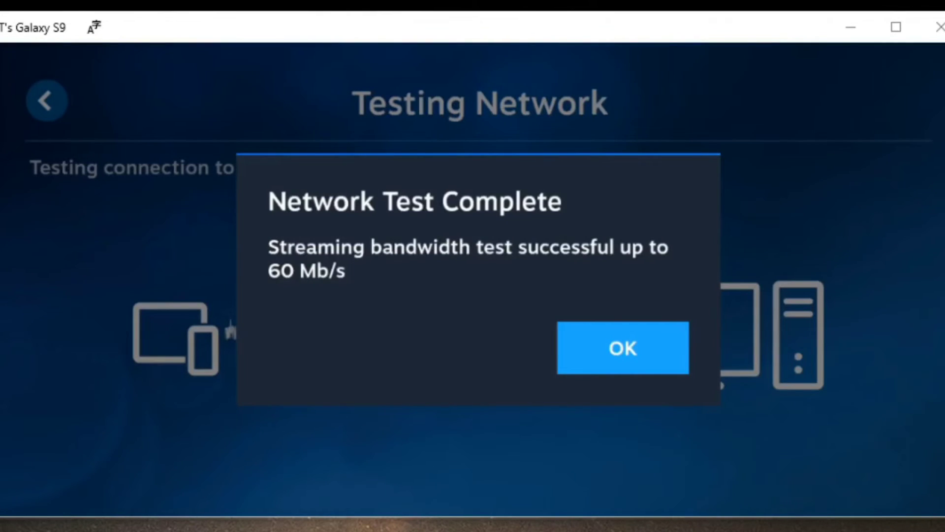
pyautogui.press('Return')
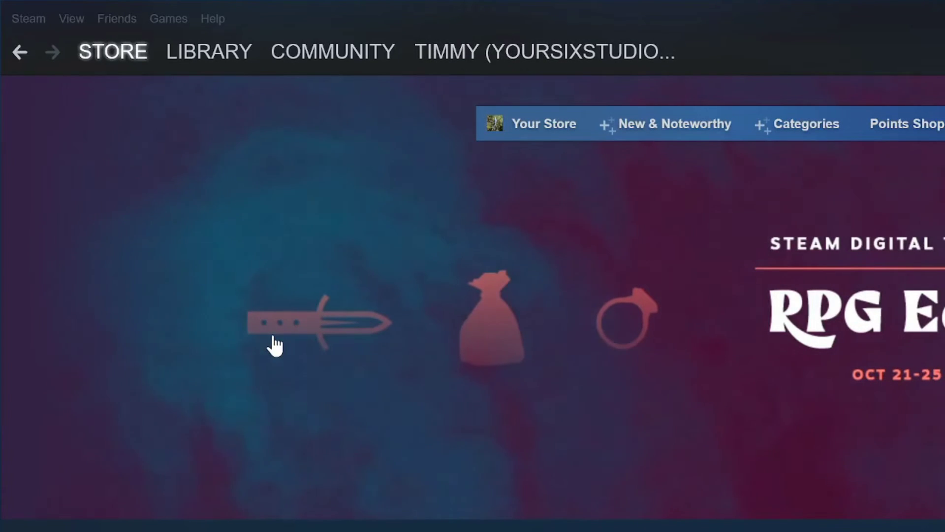
# Examine the paired phone and the advanced client options in the Remote Play settings of Steam on the PC
pyautogui.click(32, 18)
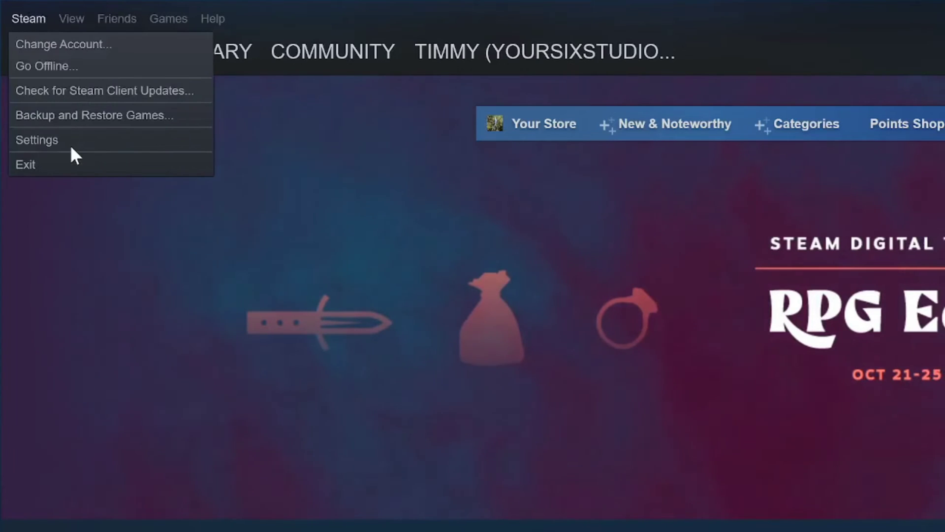
pyautogui.click(56, 139)
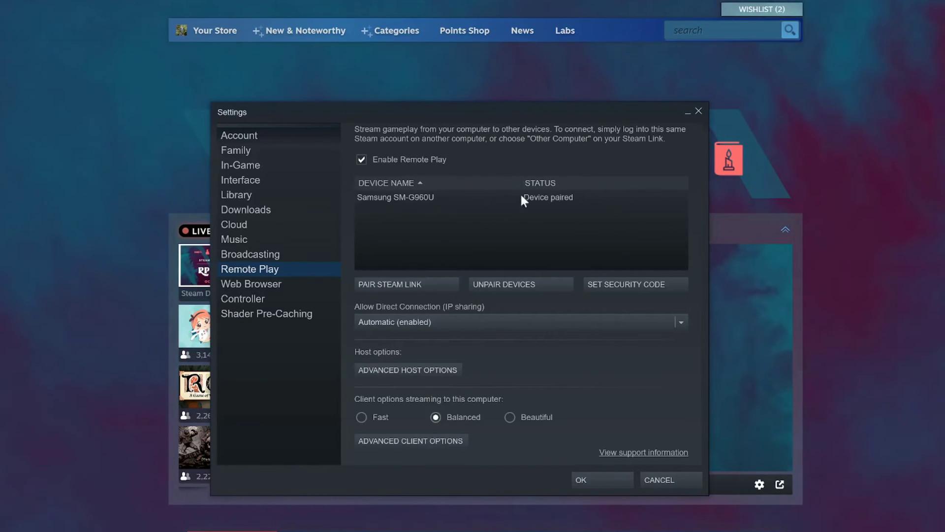
pyautogui.click(414, 200)
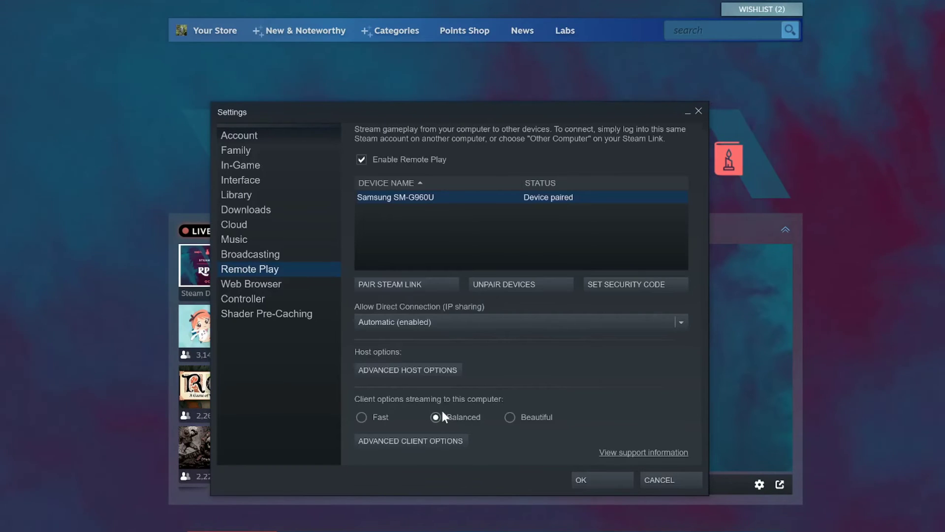
pyautogui.click(410, 441)
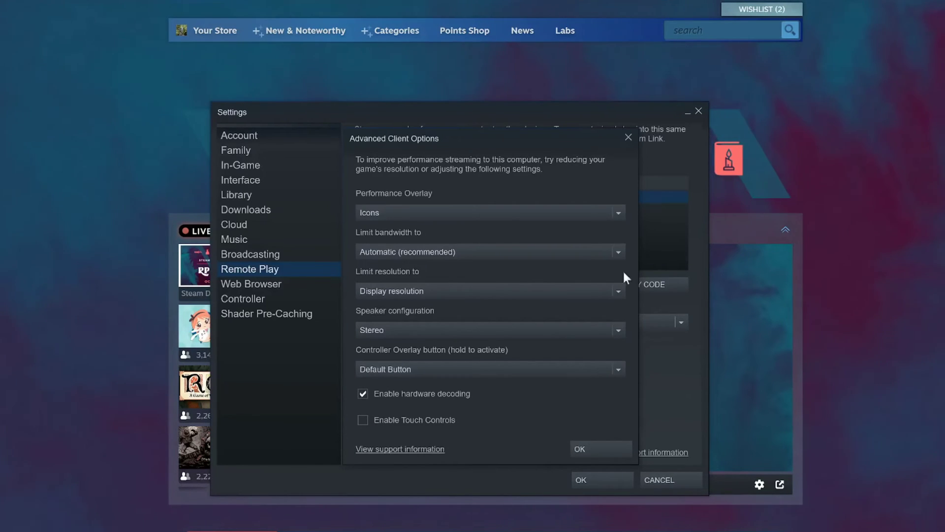
pyautogui.click(593, 446)
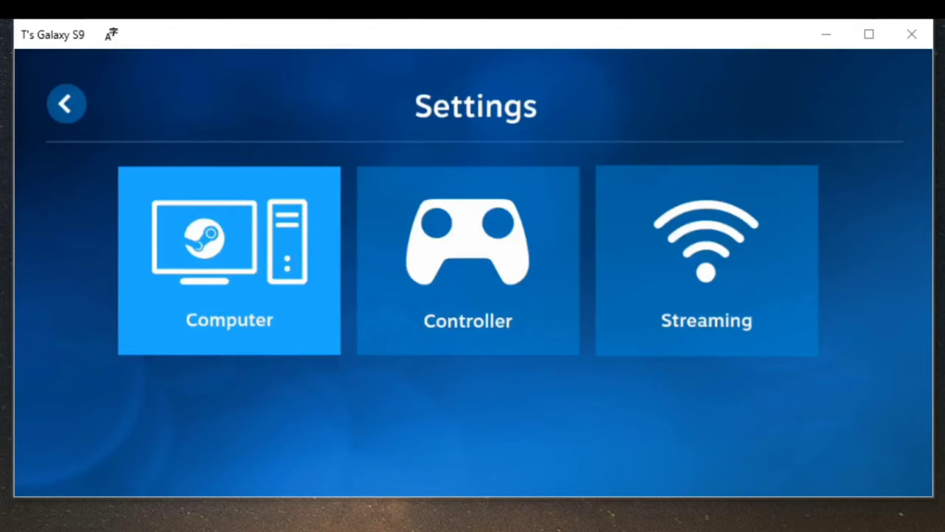
# Review the computer settings and controller settings in Steam Link on the phone
pyautogui.press('Return')
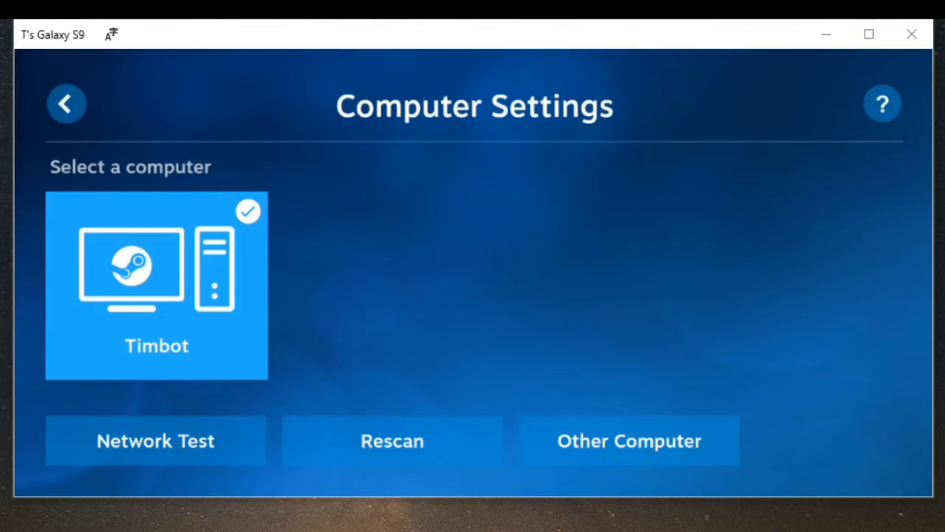
pyautogui.press('Escape')
pyautogui.press('Right')
pyautogui.press('Return')
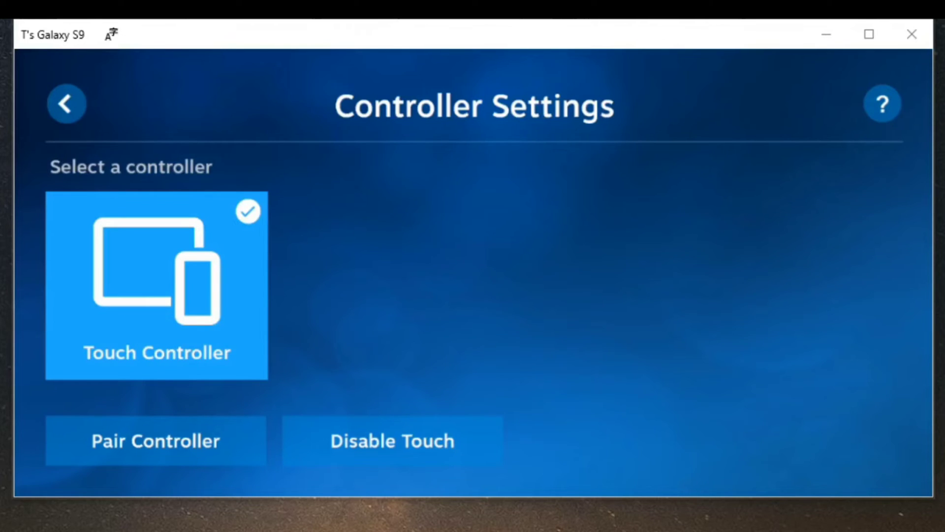
# Review the streaming settings in Steam Link, including the additional options, and return to the settings overview
pyautogui.press('Escape')
pyautogui.press('Right')
pyautogui.press('Return')
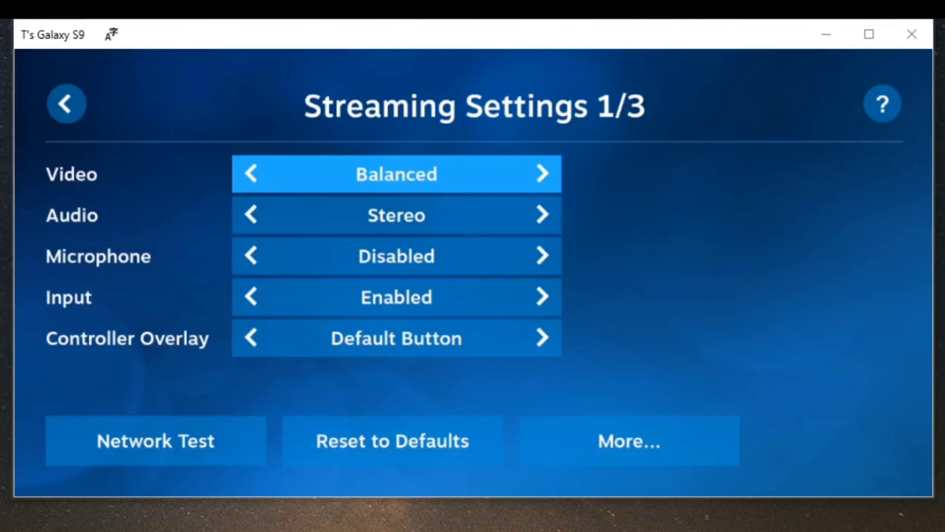
pyautogui.click(629, 441)
pyautogui.press('pageup')
pyautogui.press('Escape')
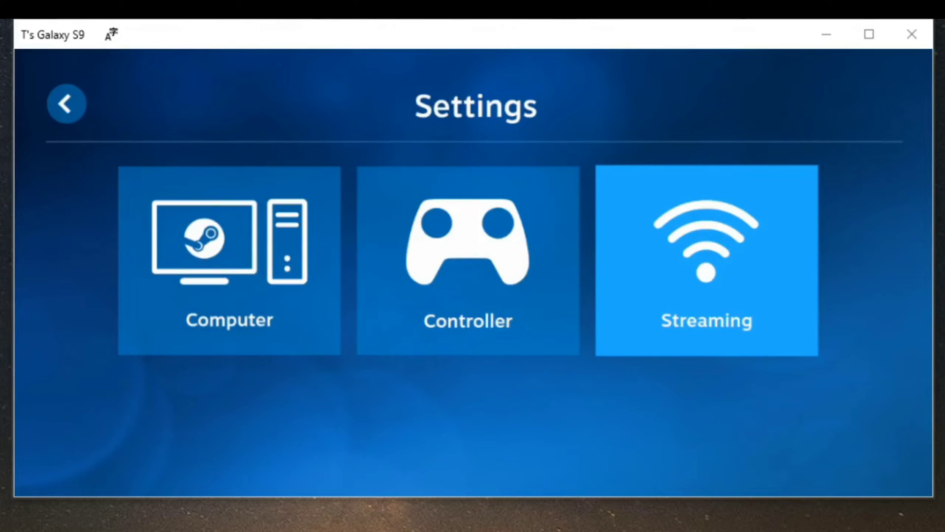
# Start streaming from the computer to the phone and move through the category list of the Steam library
pyautogui.press('Escape')
pyautogui.press('Return')
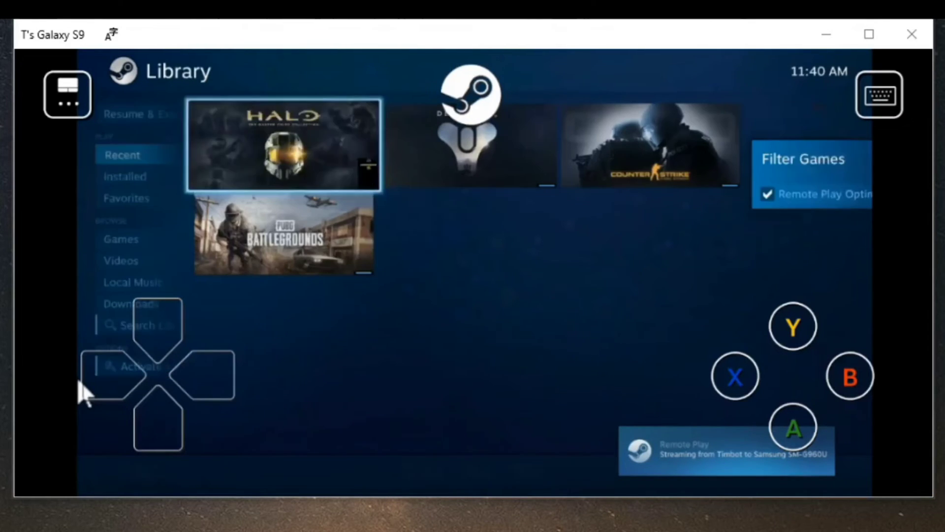
pyautogui.press('Left')
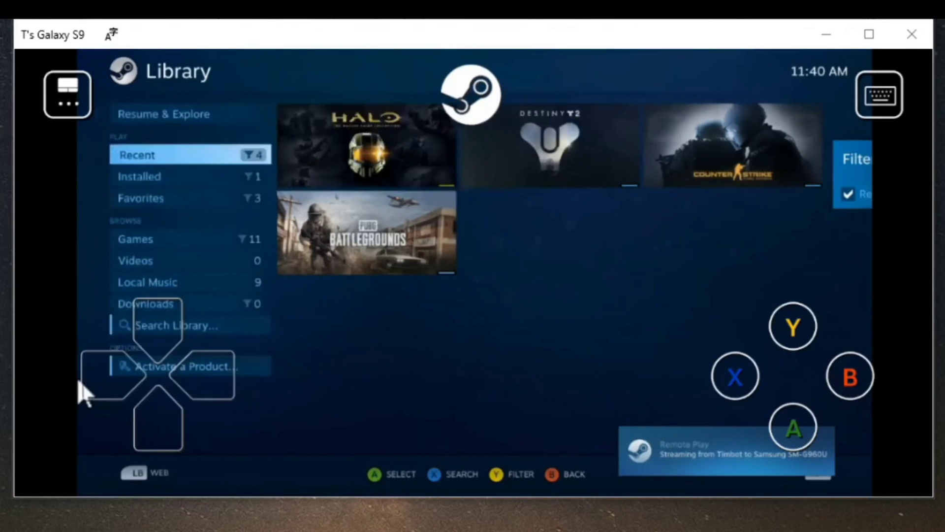
pyautogui.press('Down')
pyautogui.press('Up')
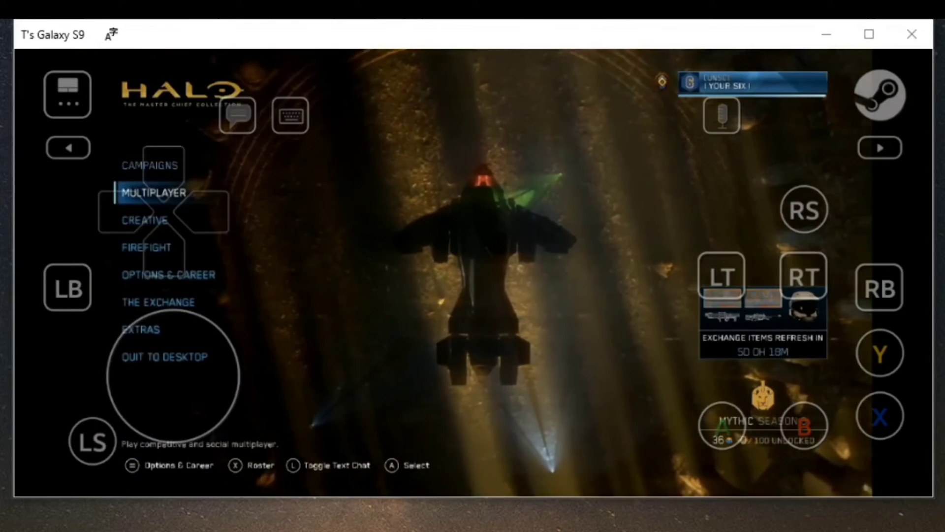
# In the Halo main menu, enter and leave Multiplayer, and open Forge under Creative with the touch controls
pyautogui.click(722, 426)
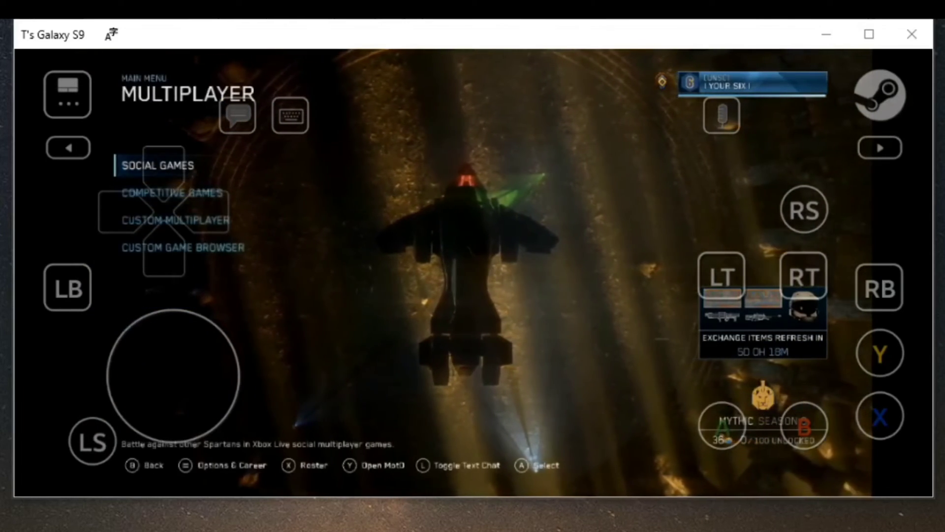
pyautogui.click(804, 426)
pyautogui.moveTo(173, 376); pyautogui.dragTo(182, 407)
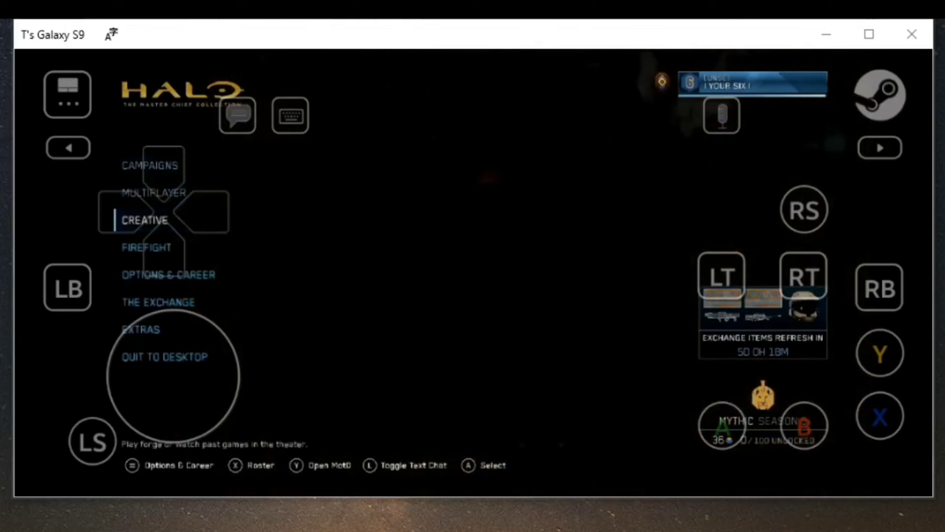
pyautogui.click(719, 423)
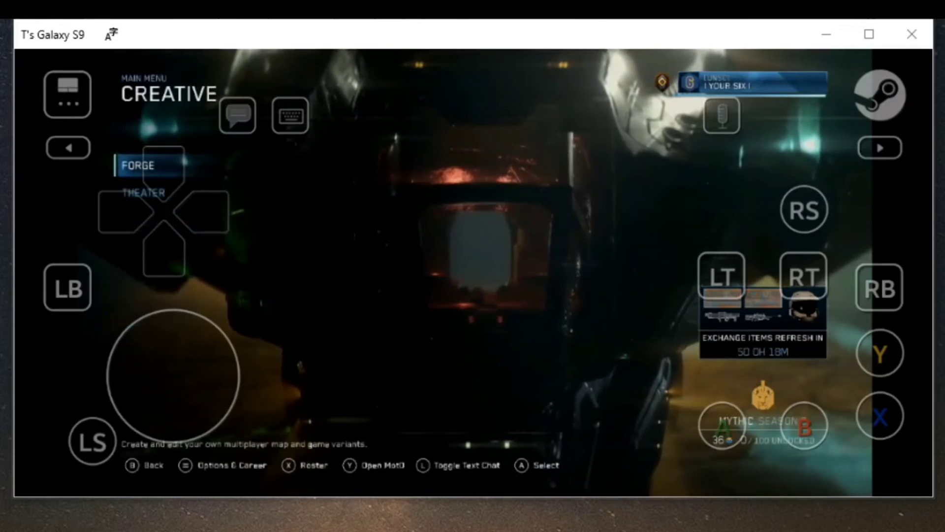
pyautogui.click(722, 425)
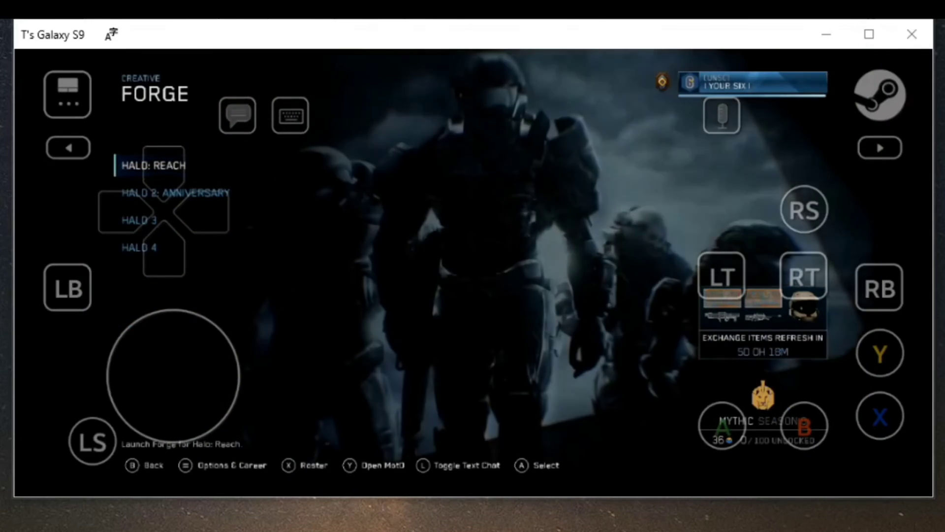
# Open Halo: Reach in the Forge list and start a Basic Editing game on the Boardwalk map
pyautogui.click(187, 420)
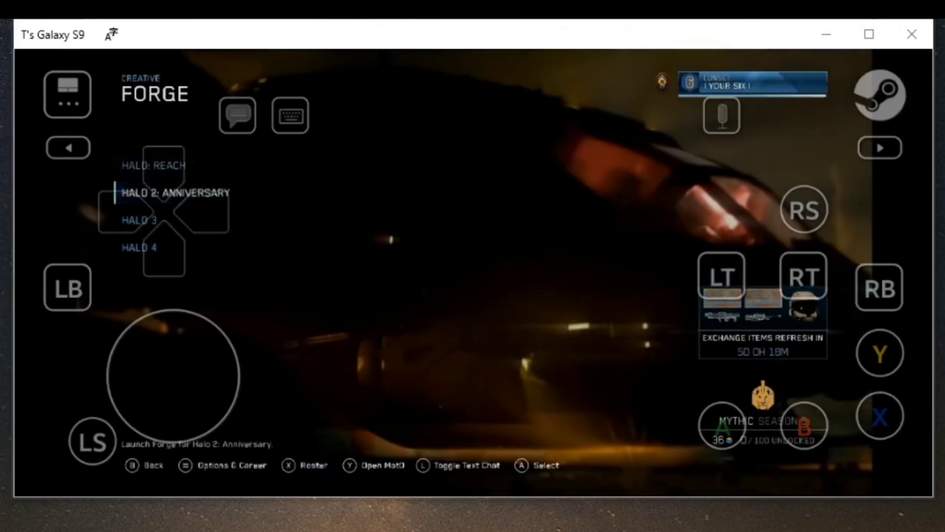
pyautogui.click(177, 332)
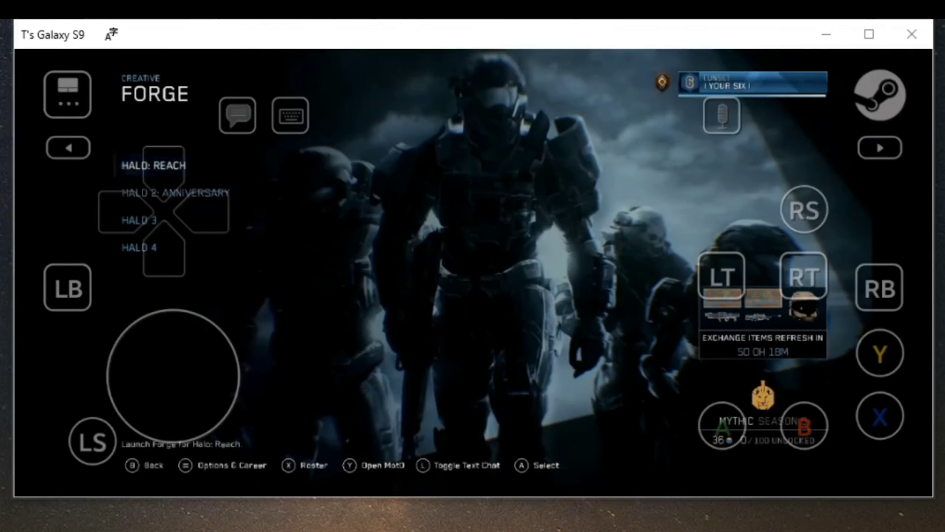
pyautogui.click(722, 426)
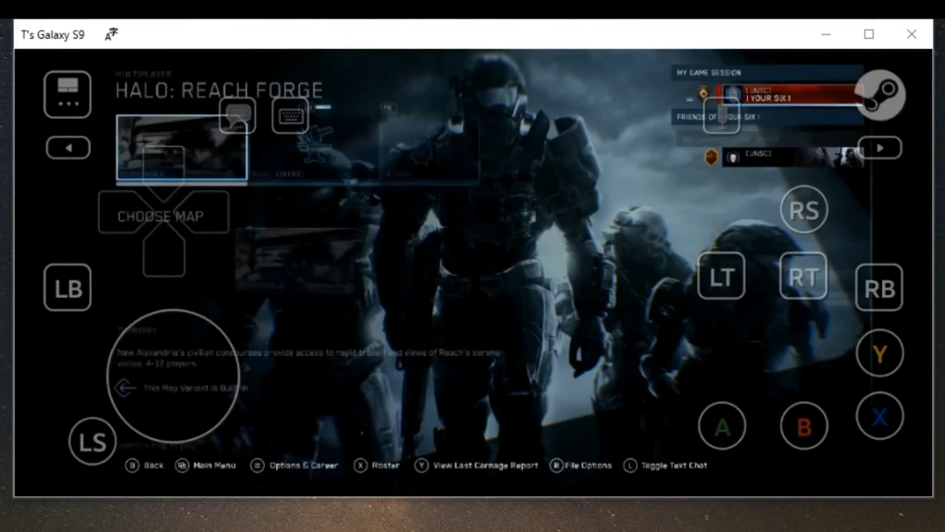
pyautogui.click(218, 359)
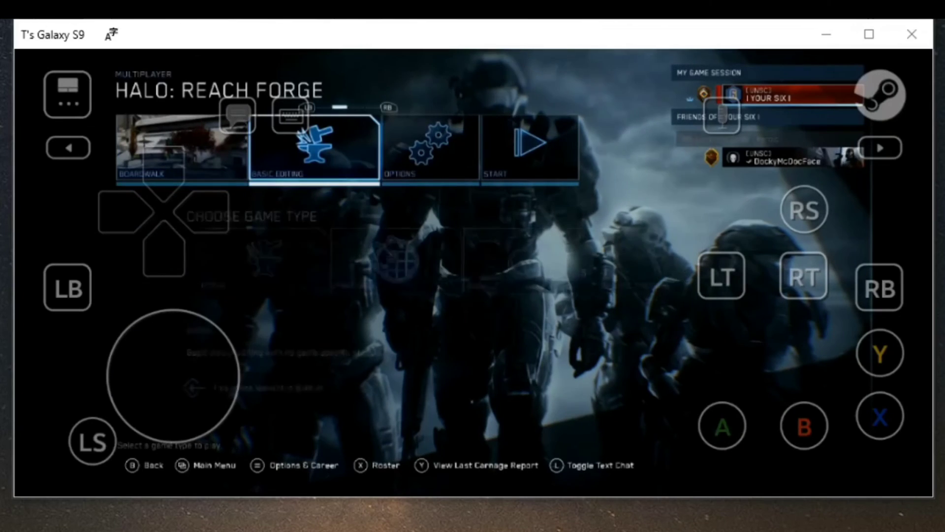
pyautogui.click(218, 358)
pyautogui.click(217, 358)
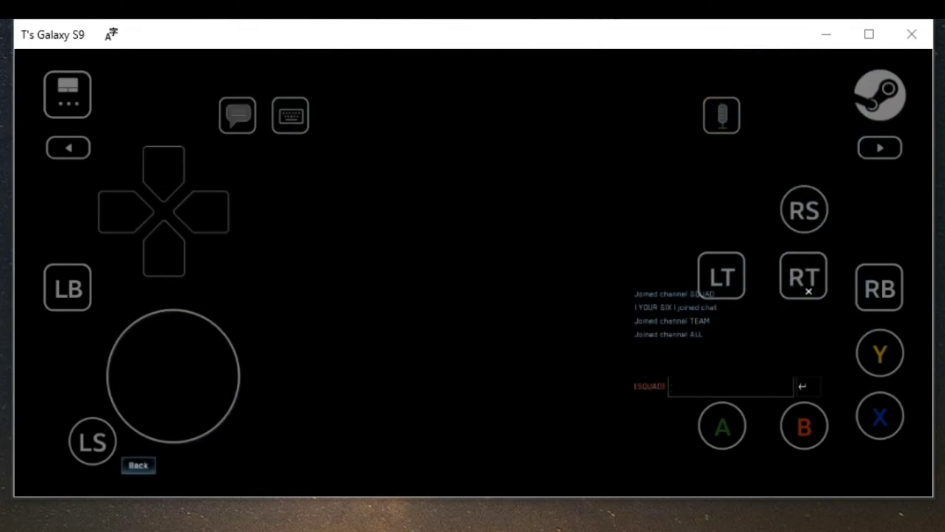
# Open the streaming overlay, enable the microphone with audio recording allowed, and adjust the microphone and speaker volumes
pyautogui.click(68, 94)
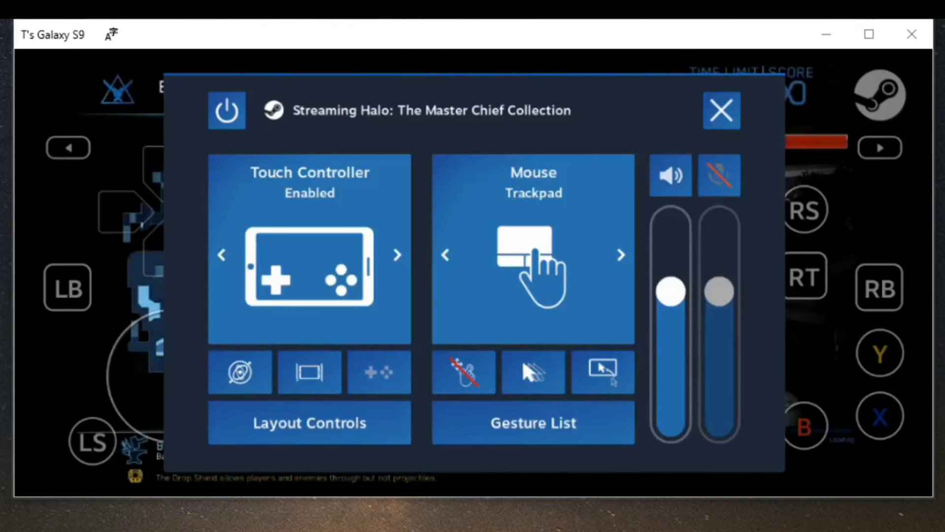
pyautogui.click(720, 176)
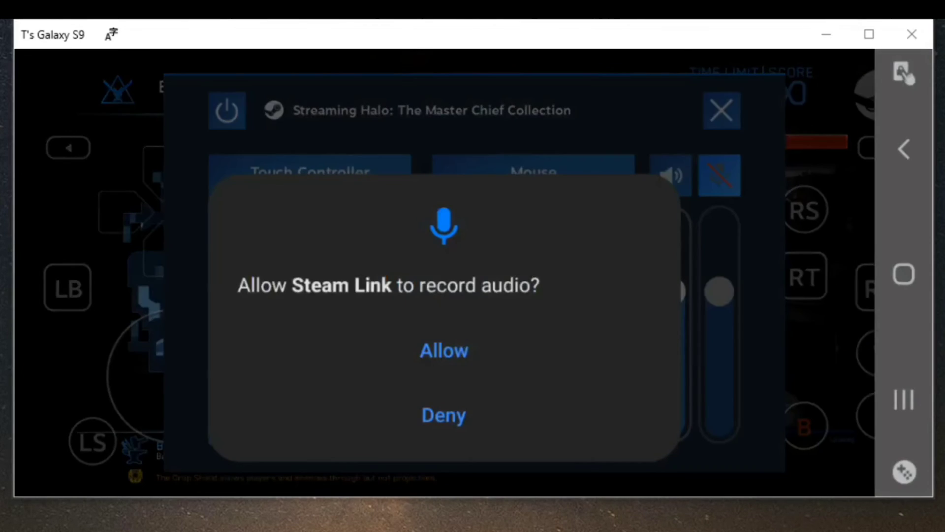
pyautogui.click(444, 350)
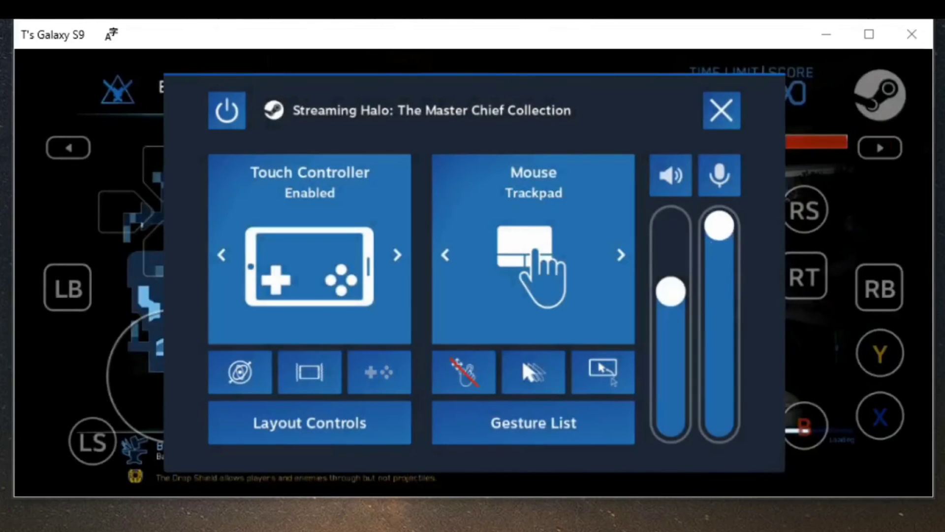
pyautogui.moveTo(719, 417); pyautogui.dragTo(671, 243)
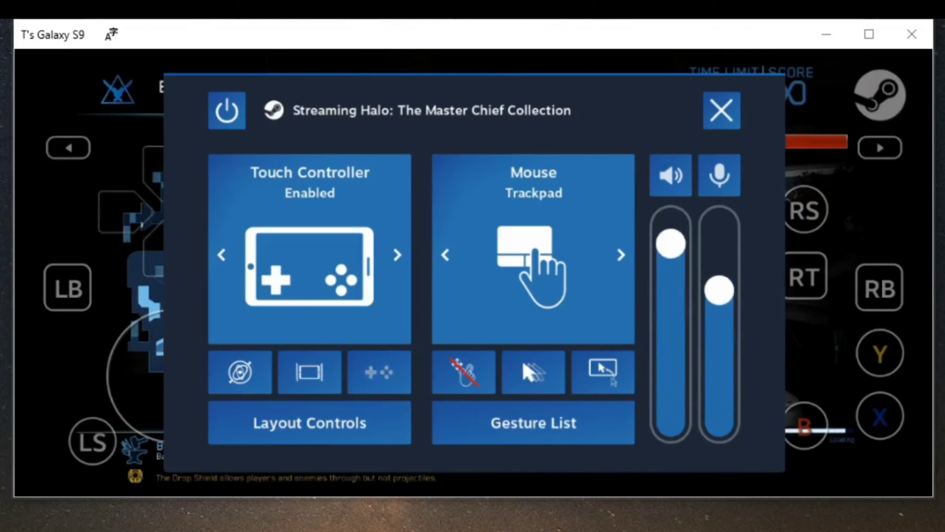
# Cycle the mouse mode through Direct Cursor and Disabled back to Trackpad, and go over the touch controller options
pyautogui.click(522, 358)
pyautogui.click(522, 359)
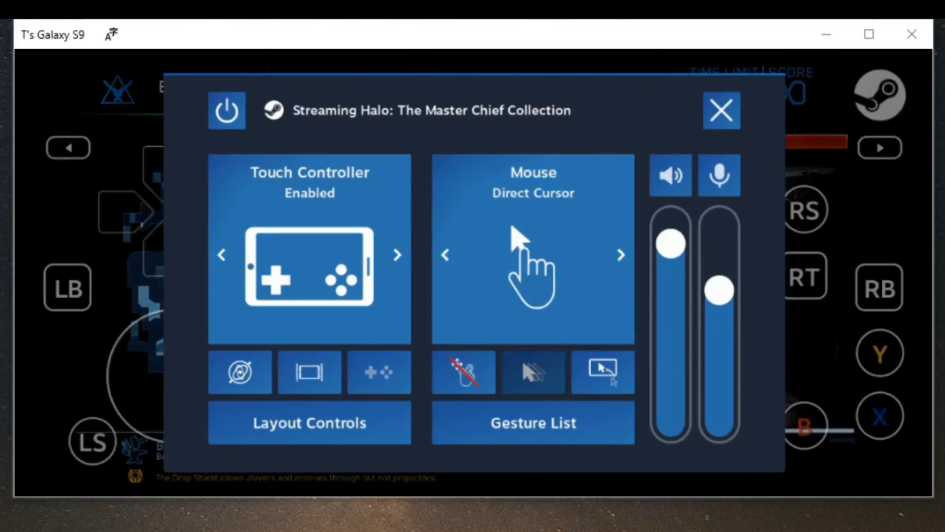
pyautogui.click(522, 358)
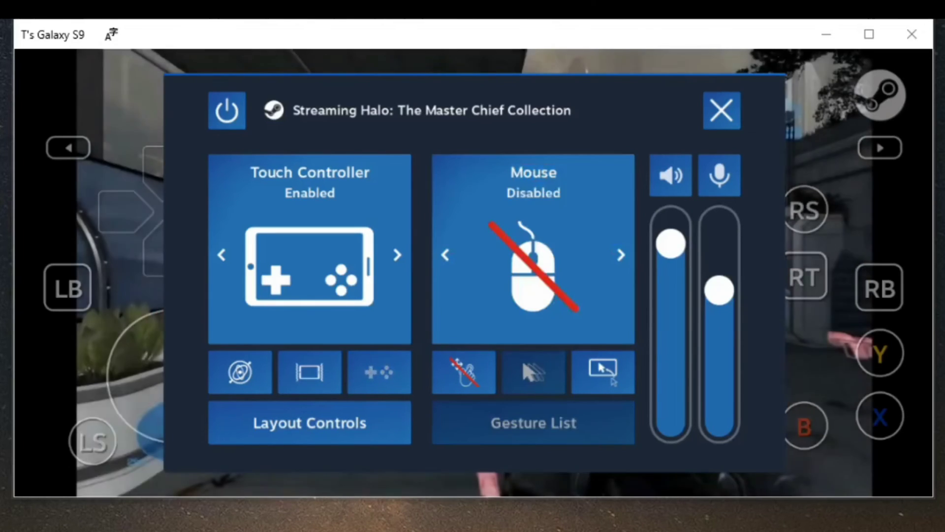
pyautogui.click(522, 359)
pyautogui.click(310, 254)
pyautogui.click(309, 255)
pyautogui.click(379, 373)
pyautogui.click(379, 372)
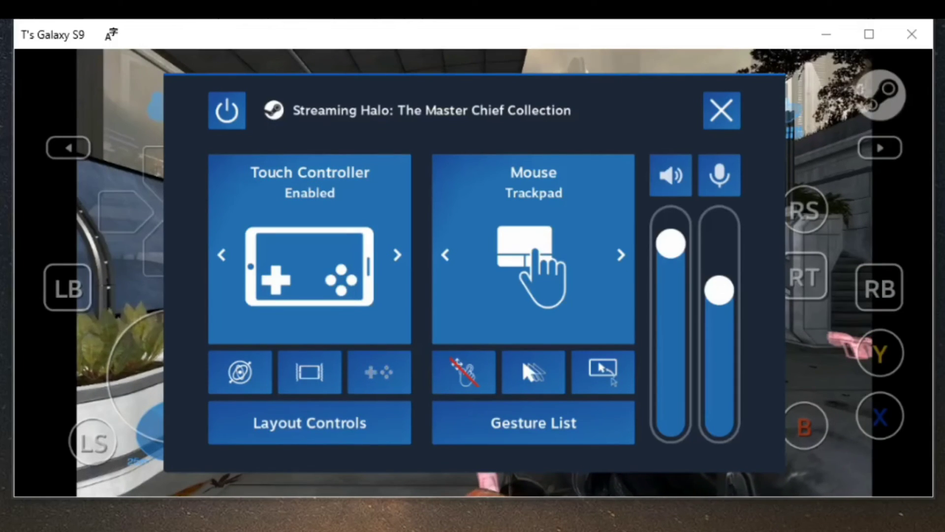
# Lower the speaker and microphone volumes to about the middle, and open the stop options and cancel them
pyautogui.moveTo(671, 243); pyautogui.dragTo(671, 307)
pyautogui.moveTo(719, 290); pyautogui.dragTo(720, 317)
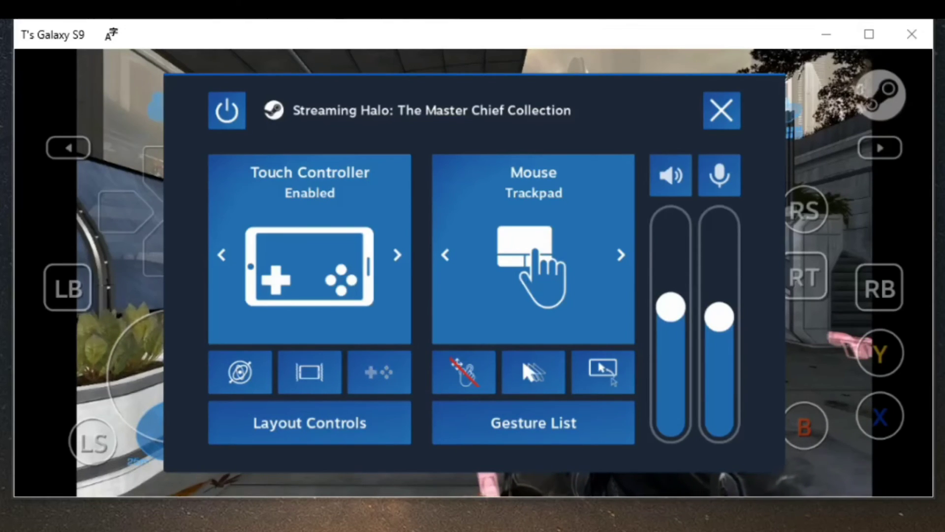
pyautogui.click(227, 111)
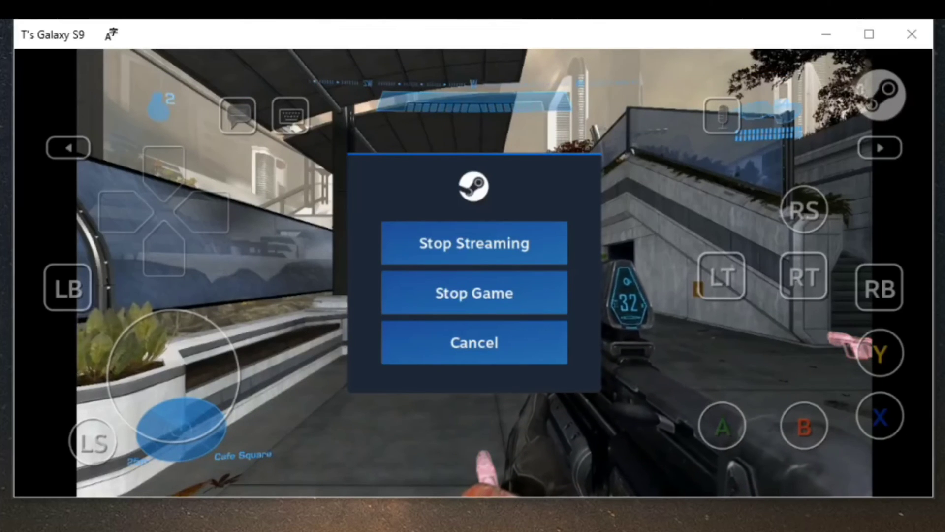
pyautogui.click(474, 343)
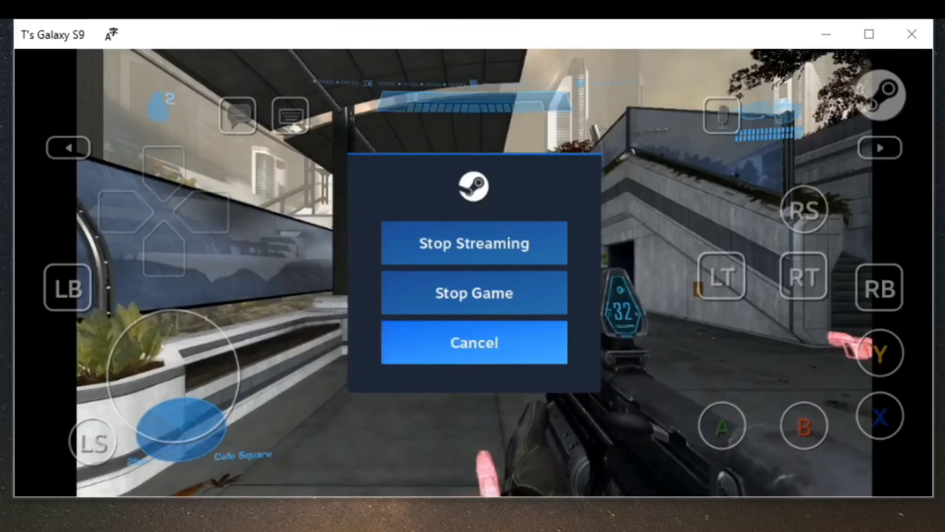